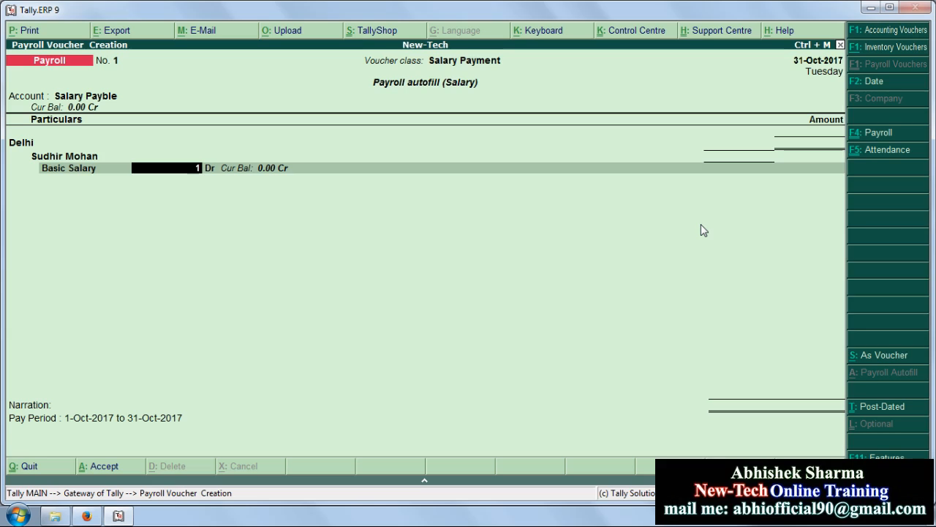
Enter 15,000 as the Delhi employee's basic salary and save the payroll voucher with its pay period narration.
{"action": "type", "text": "000"}
{"action": "key", "text": "Return"}
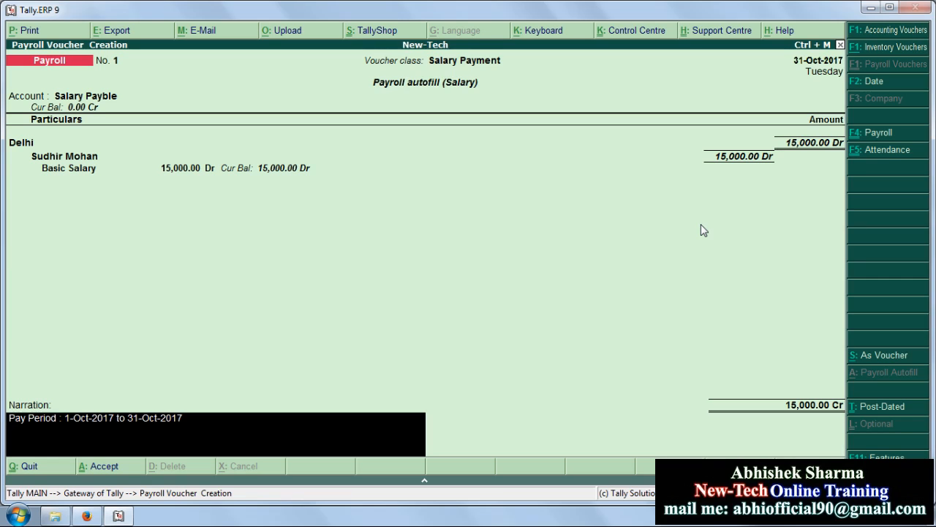
{"action": "key", "text": "Return"}
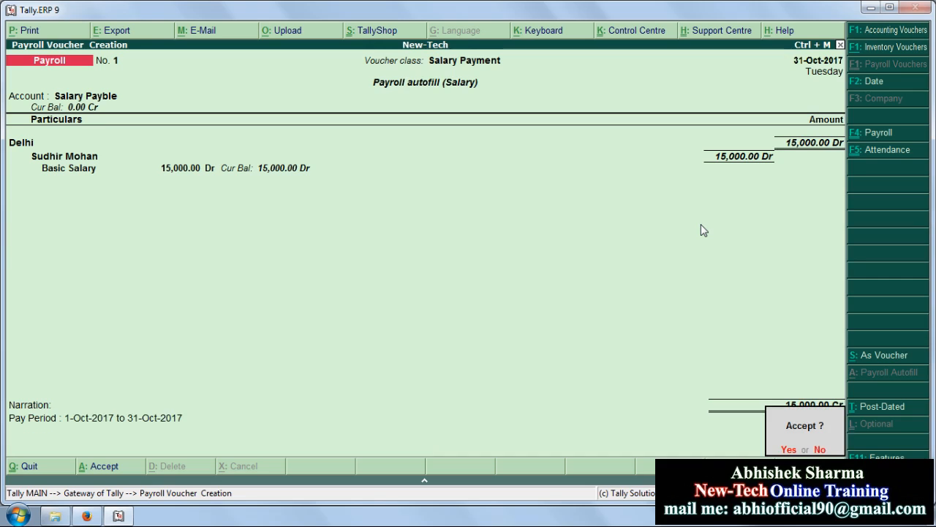
{"action": "key", "text": "Return"}
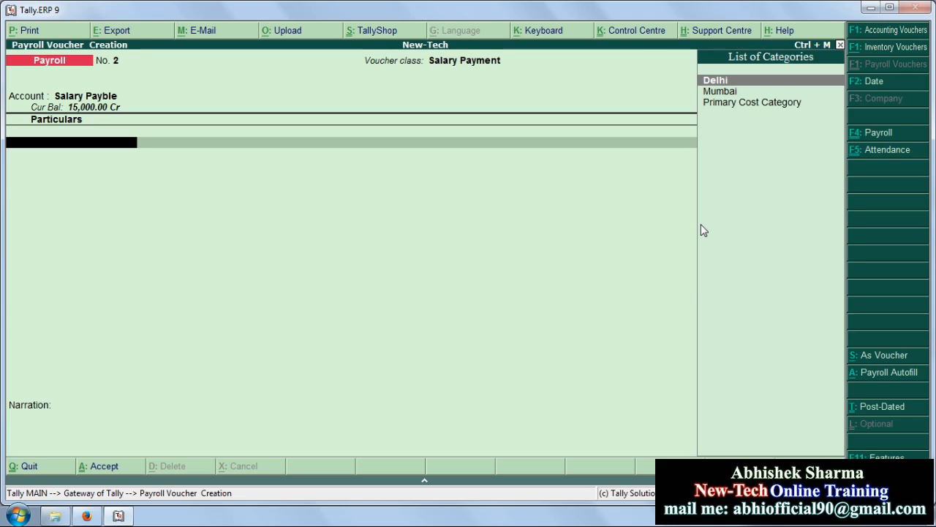
Set the new payroll voucher to the Salary Payment class and choose the Delhi category.
{"action": "key", "text": "F4"}
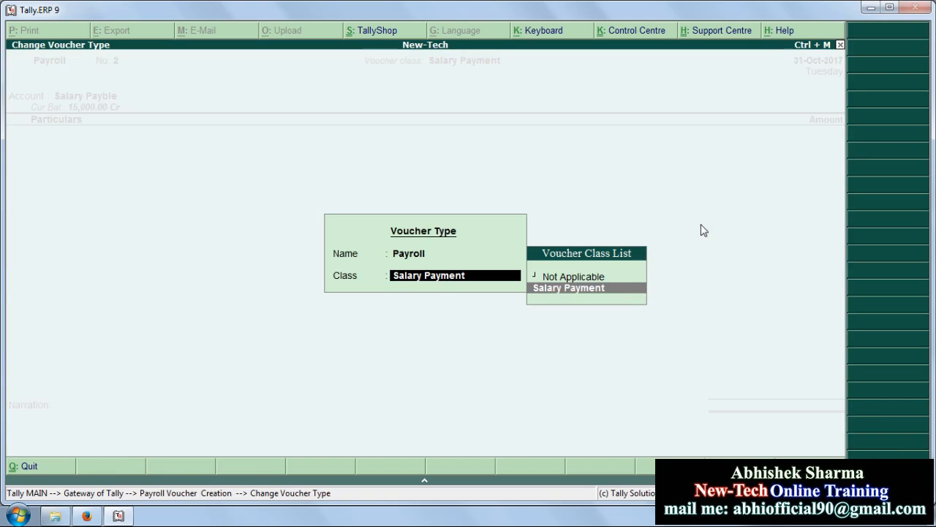
{"action": "key", "text": "Return"}
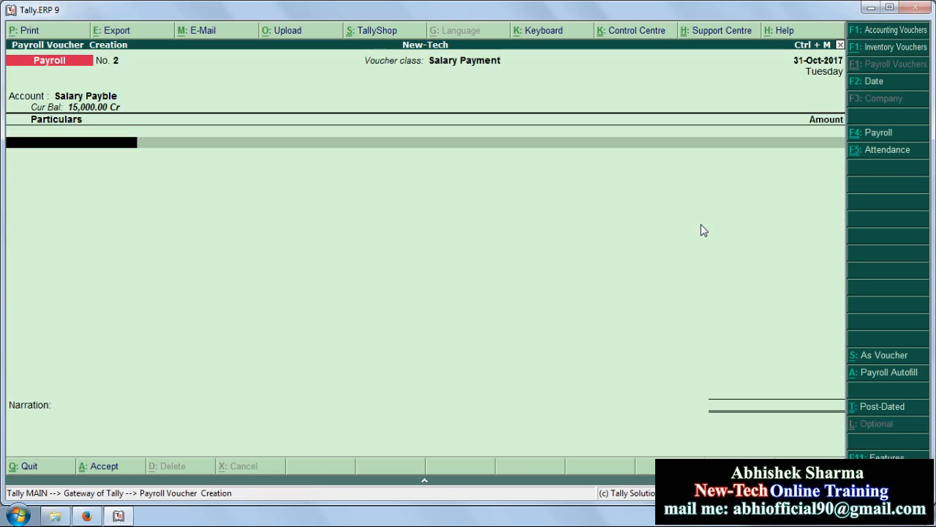
{"action": "key", "text": "Return"}
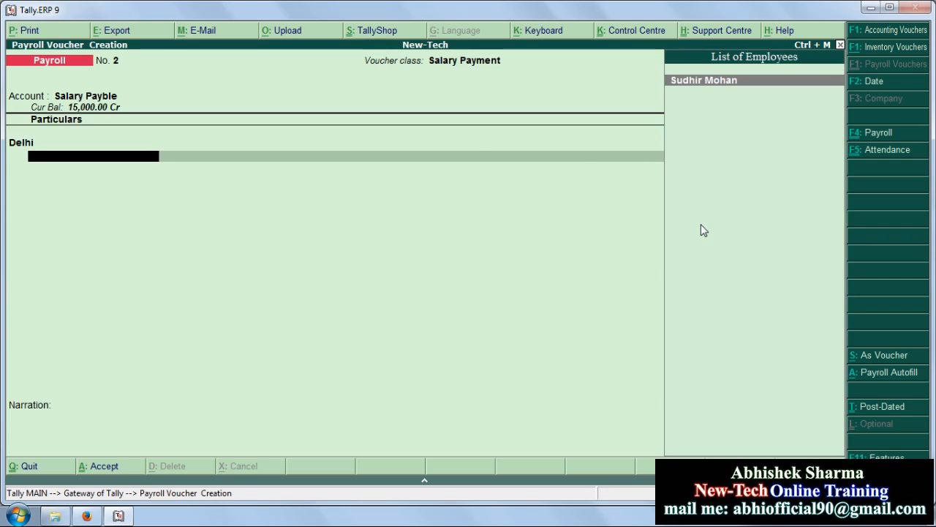
Autofill the voucher with the Salary process for 1-10-2017 to 31-10-2017, category Delhi, all items, sorted by Employee Name.
{"action": "key", "text": "alt+a"}
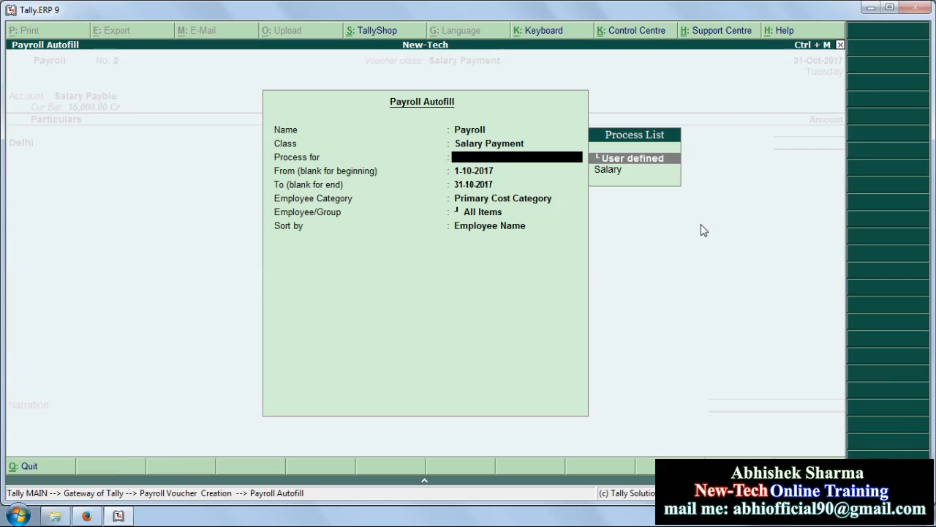
{"action": "key", "text": "Down"}
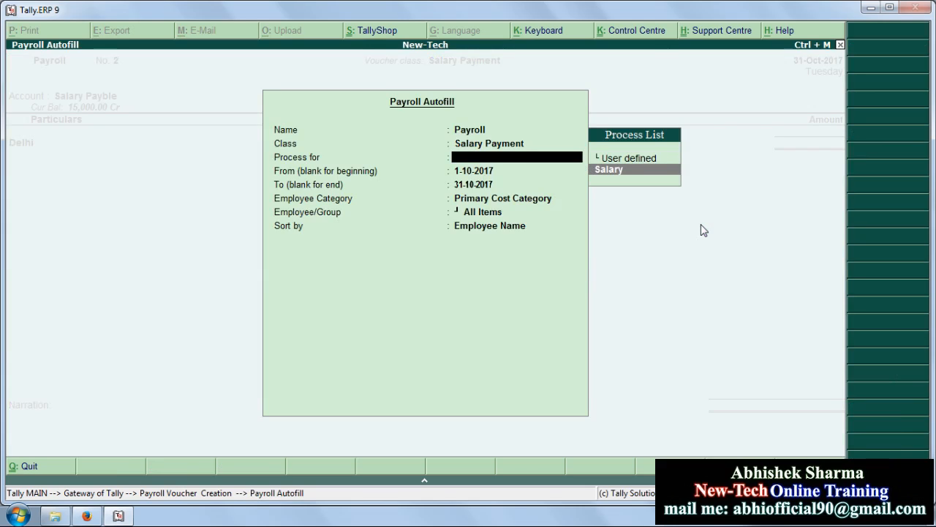
{"action": "key", "text": "Return"}
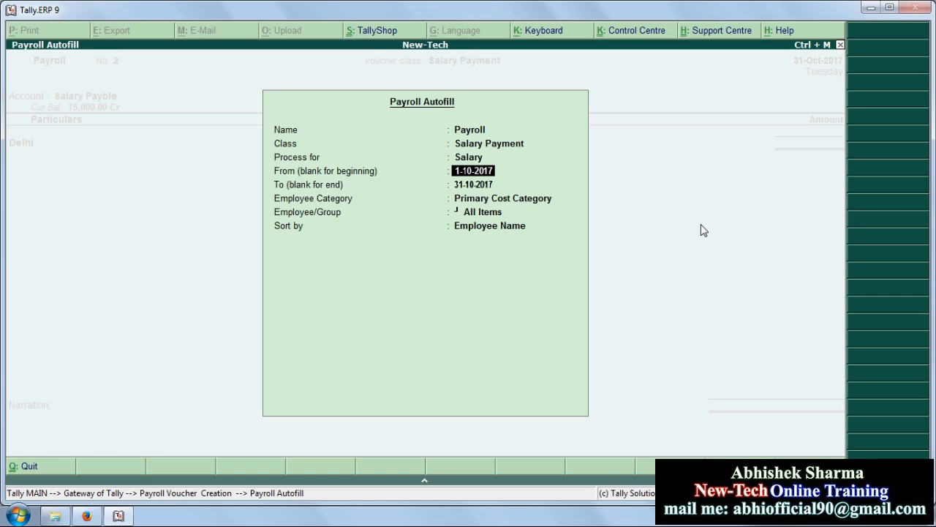
{"action": "key", "text": "Return"}
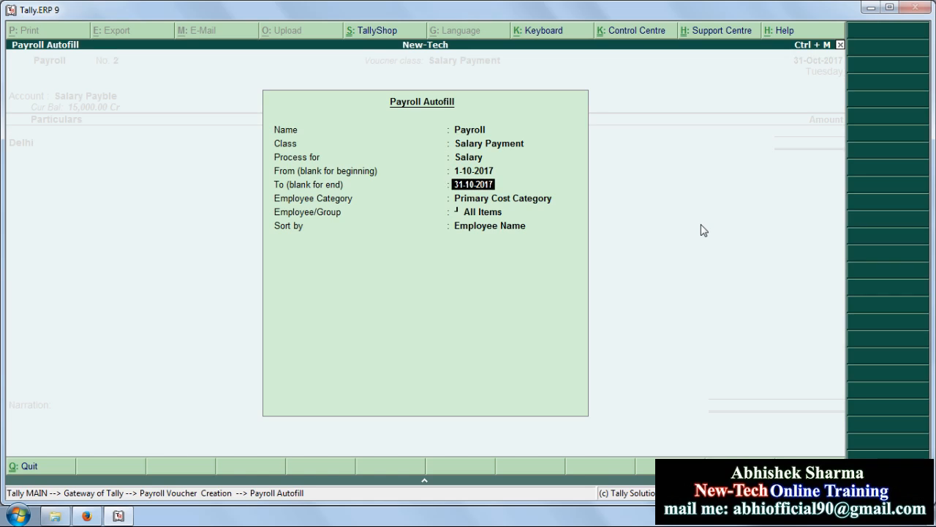
{"action": "key", "text": "Return"}
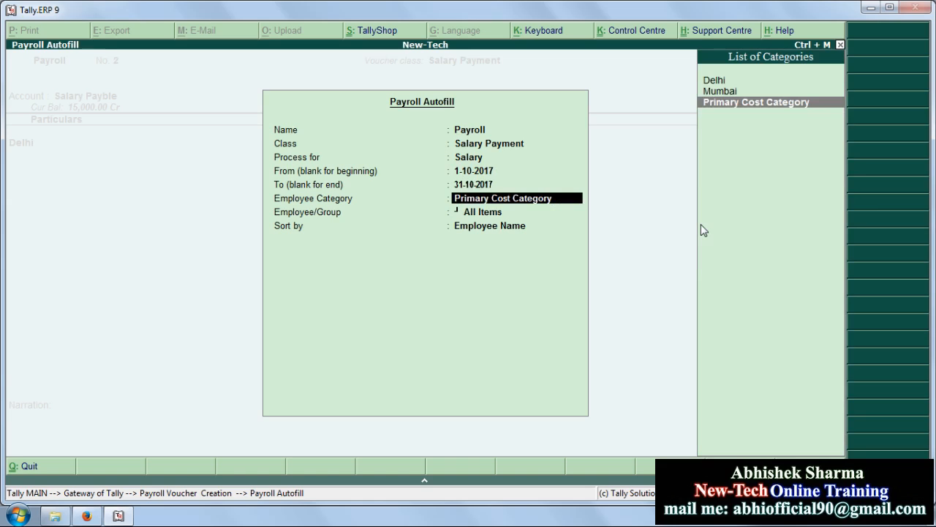
{"action": "key", "text": "Up"}
{"action": "key", "text": "Up"}
{"action": "key", "text": "Return"}
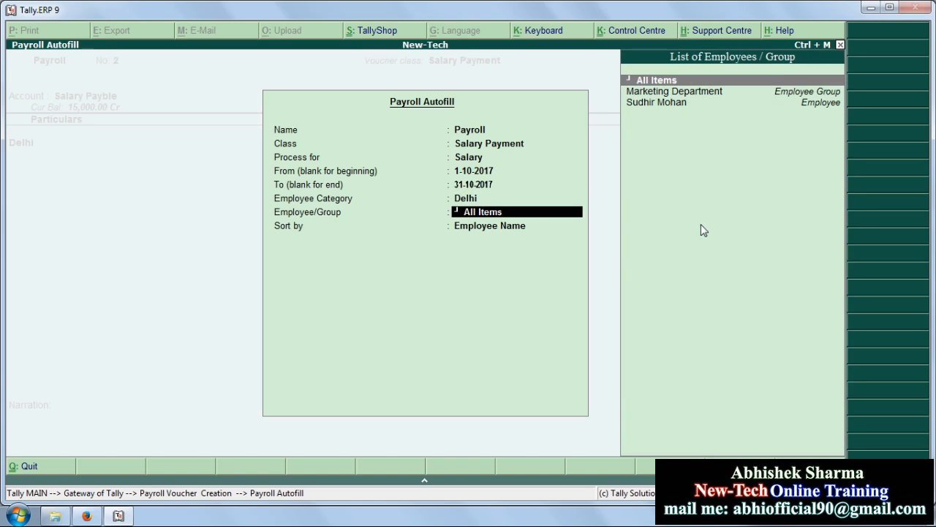
{"action": "key", "text": "Return"}
{"action": "key", "text": "Return"}
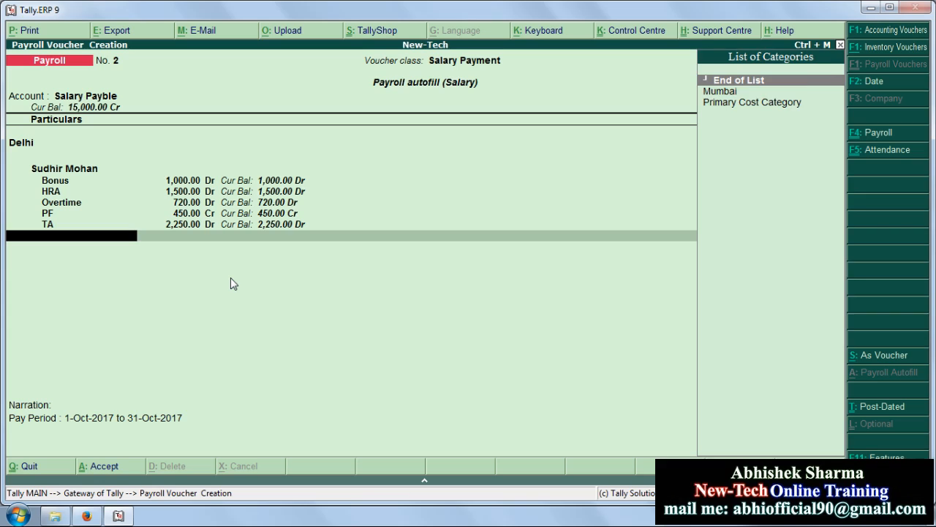
End the category list and save the autofilled Delhi salary voucher.
{"action": "key", "text": "Return"}
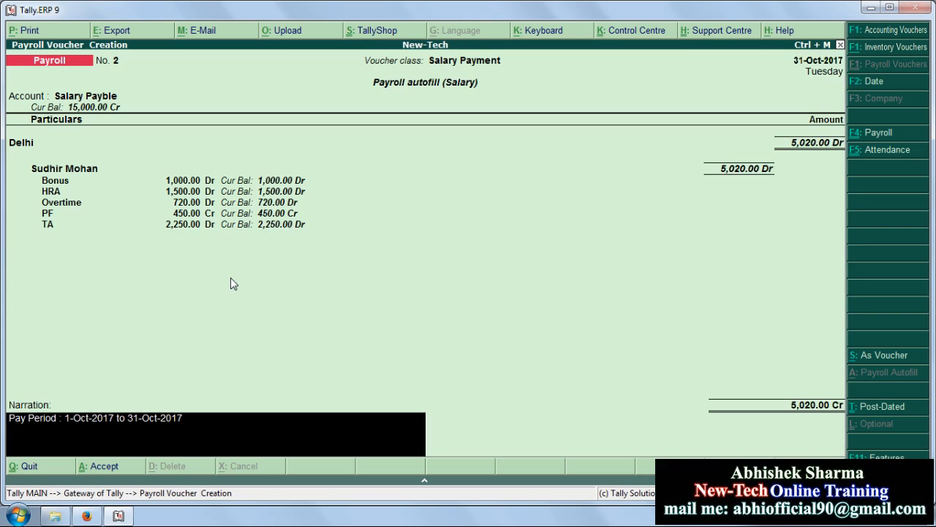
{"action": "key", "text": "Return"}
{"action": "key", "text": "Return"}
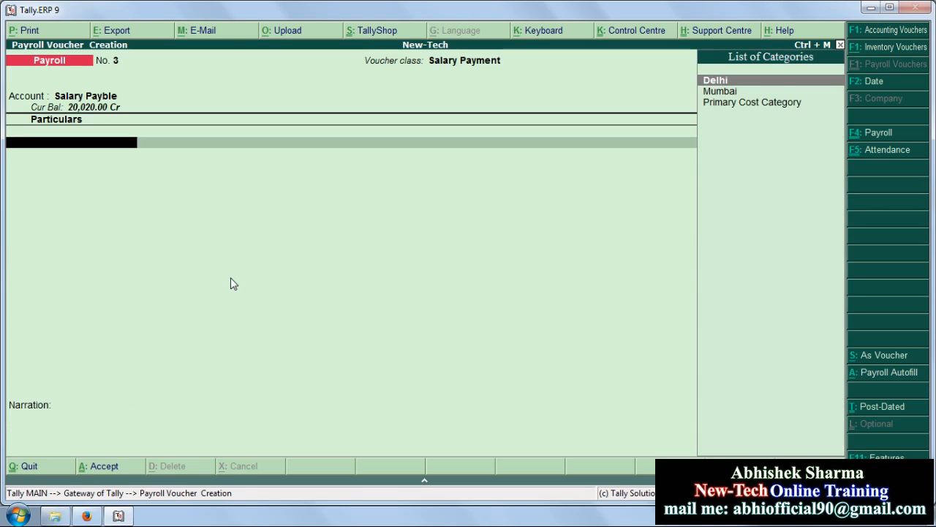
Set the next payroll voucher to the Salary Payment class and choose the Mumbai category and its employee.
{"action": "key", "text": "ctrl+F4"}
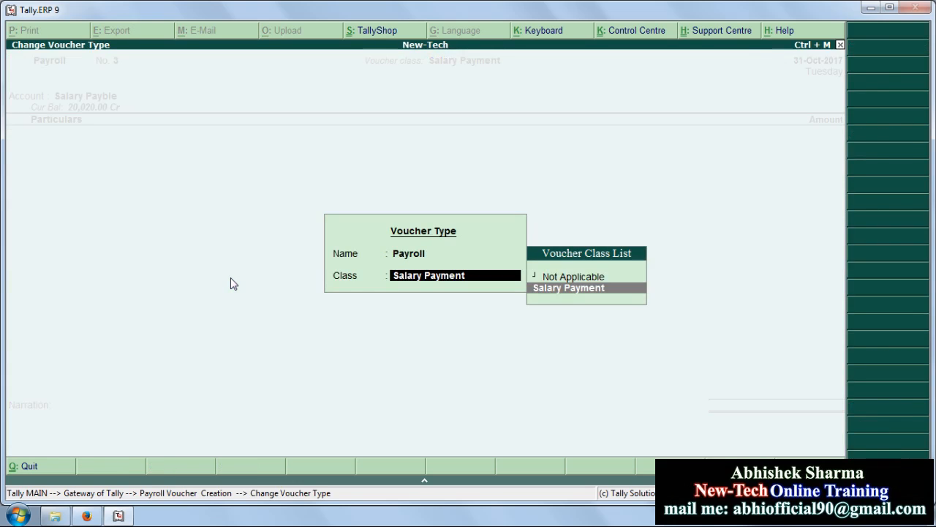
{"action": "key", "text": "Return"}
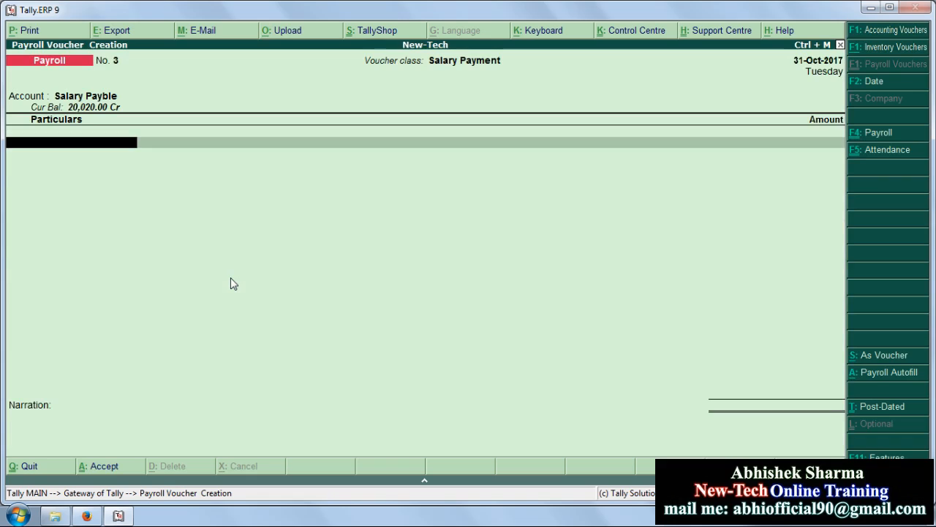
{"action": "key", "text": "Return"}
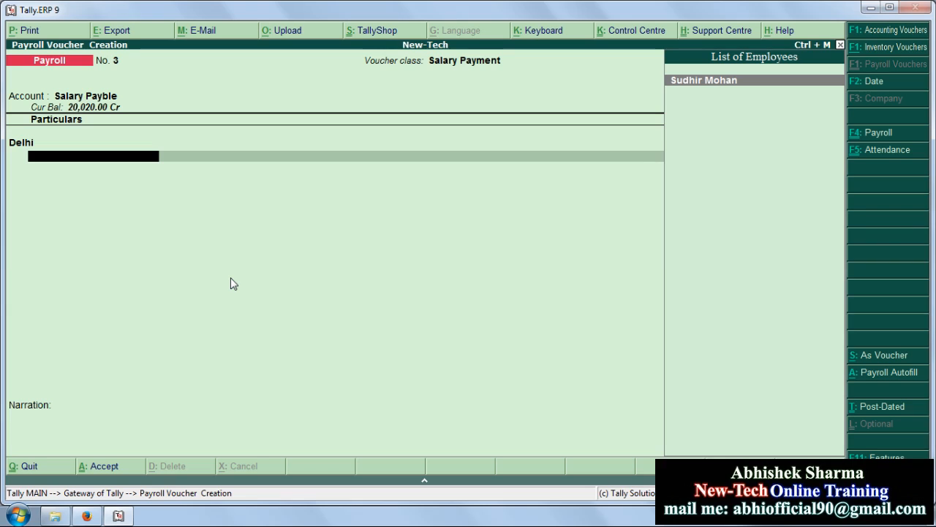
{"action": "key", "text": "BackSpace"}
{"action": "key", "text": "Down"}
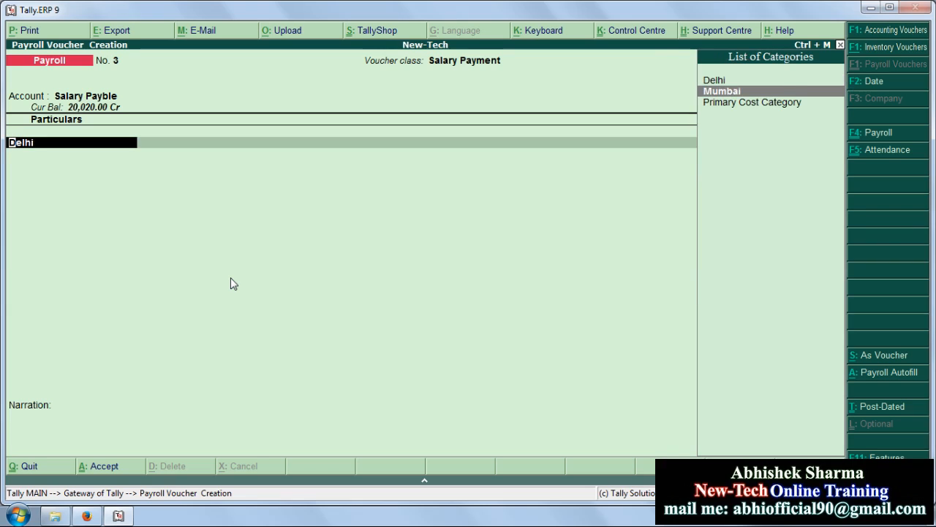
{"action": "key", "text": "Return"}
{"action": "key", "text": "Return"}
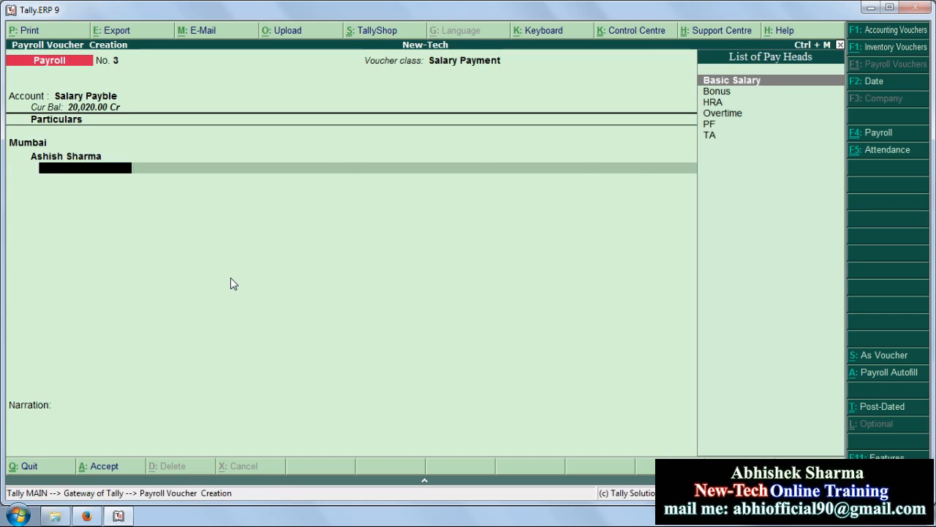
Autofill the voucher with the User Defined process for 1-10-2017 to 31-10-2017, category Mumbai, all items, sorted by Employee Name.
{"action": "key", "text": "alt+a"}
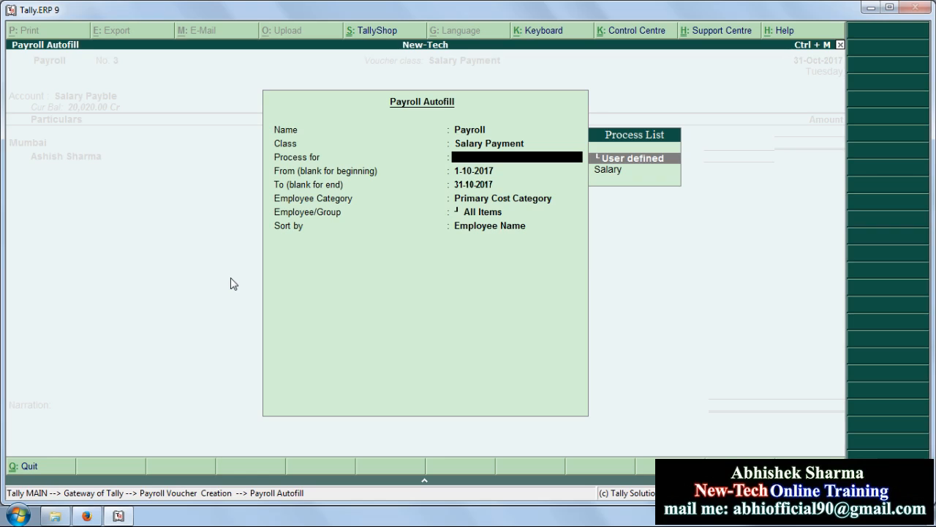
{"action": "key", "text": "Return"}
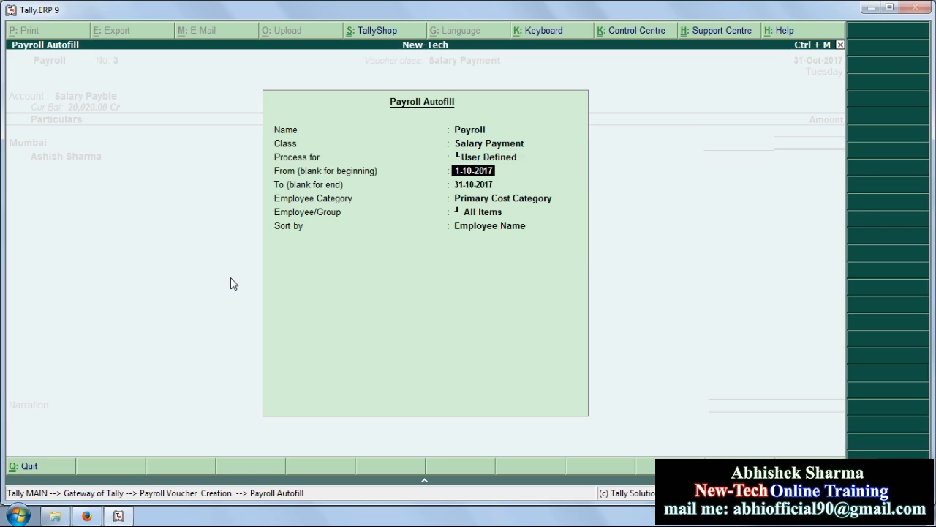
{"action": "key", "text": "Return"}
{"action": "key", "text": "Return"}
{"action": "key", "text": "Up"}
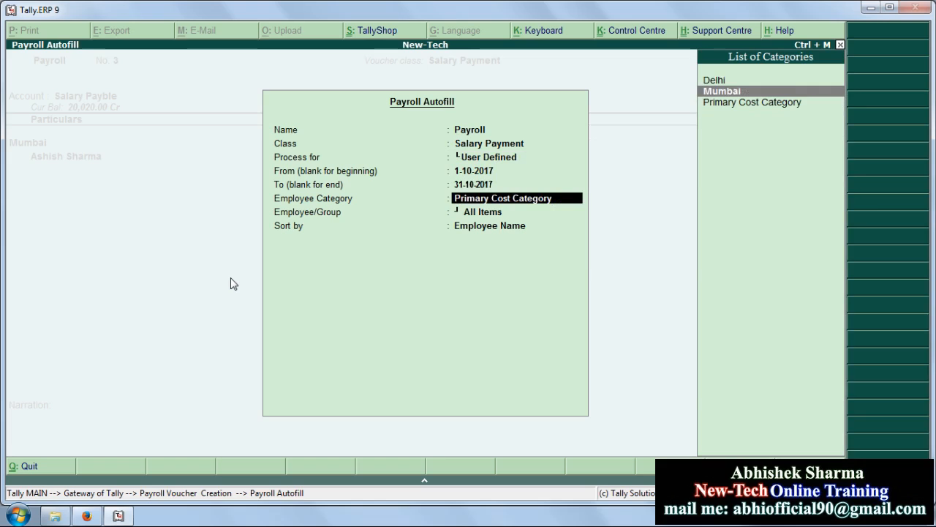
{"action": "key", "text": "Return"}
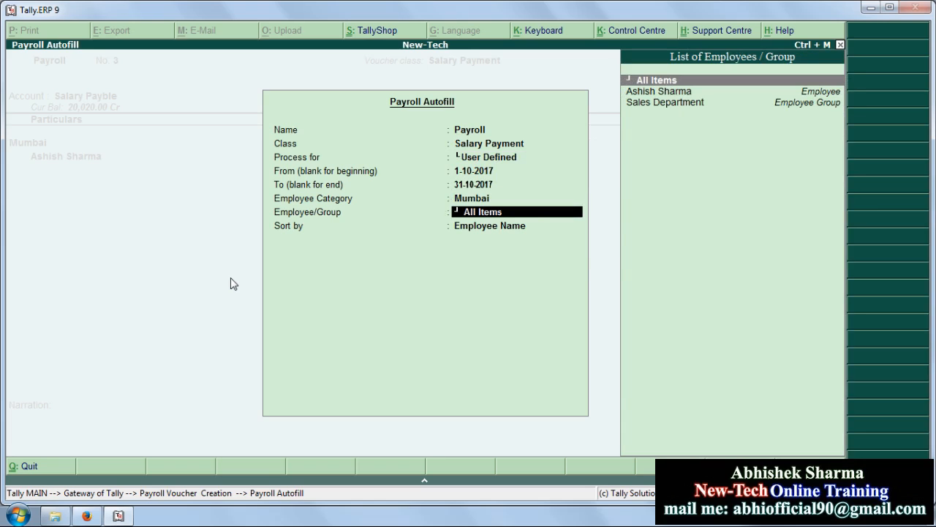
{"action": "key", "text": "Return"}
{"action": "key", "text": "Return"}
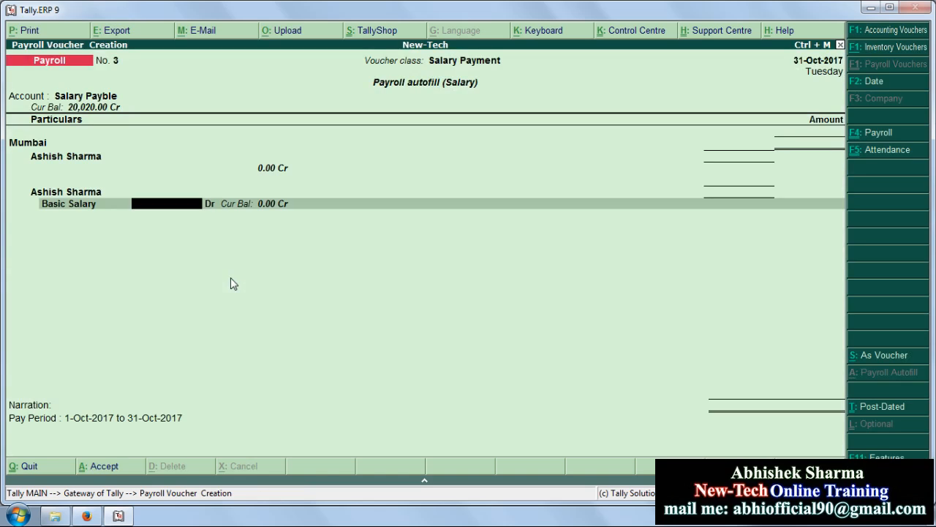
Enter 20000 as the Mumbai employee's basic salary and save the payroll voucher.
{"action": "type", "text": "20000"}
{"action": "key", "text": "Return"}
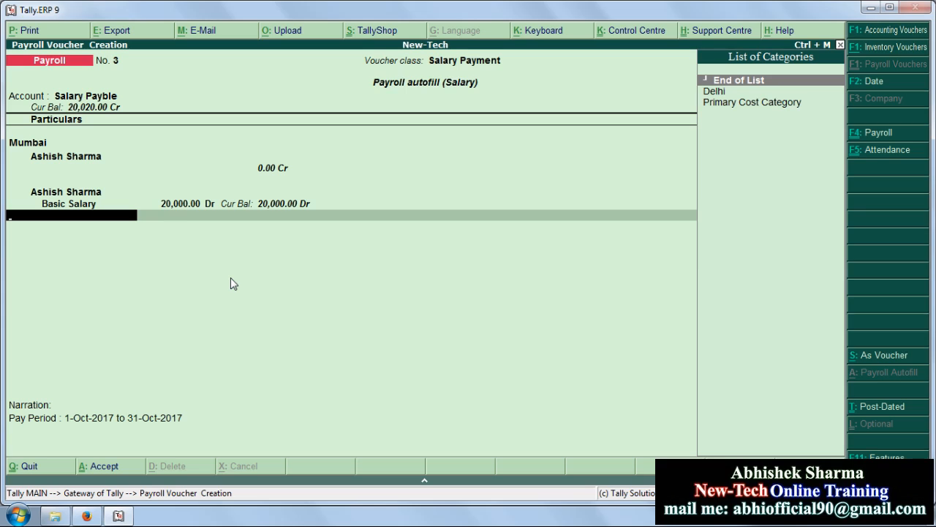
{"action": "key", "text": "Return"}
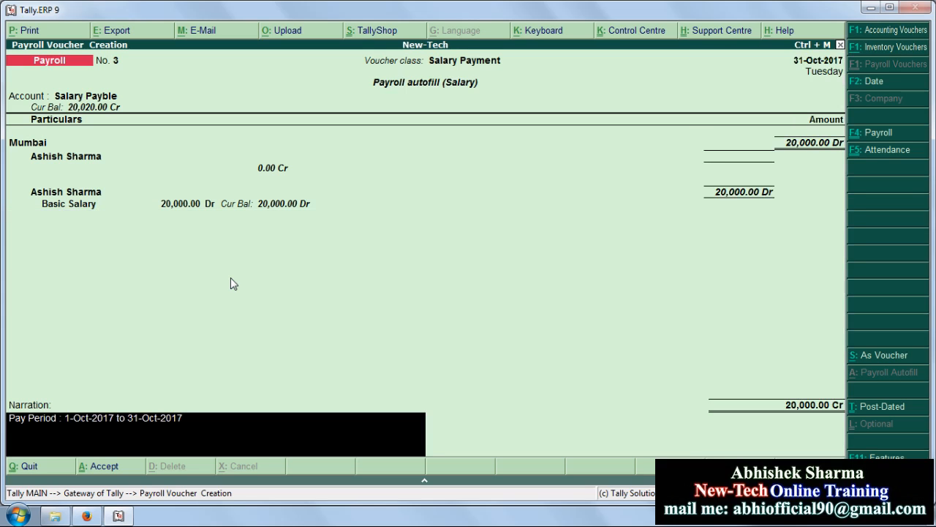
{"action": "key", "text": "Return"}
{"action": "key", "text": "Return"}
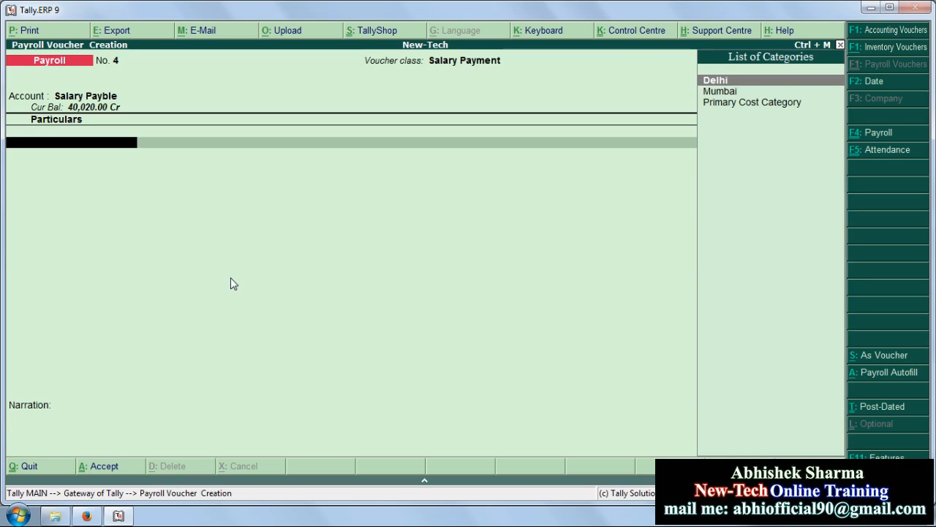
Autofill a new Salary Payment class payroll voucher with the Salary process for 1-10-2017 to 31-10-2017, category Mumbai, all items, sorted by Employee Name.
{"action": "key", "text": "F4"}
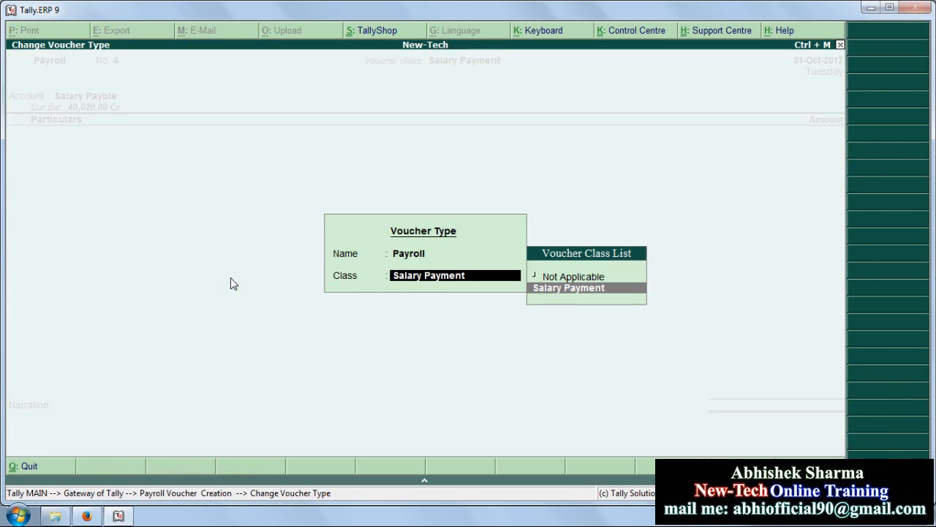
{"action": "key", "text": "Return"}
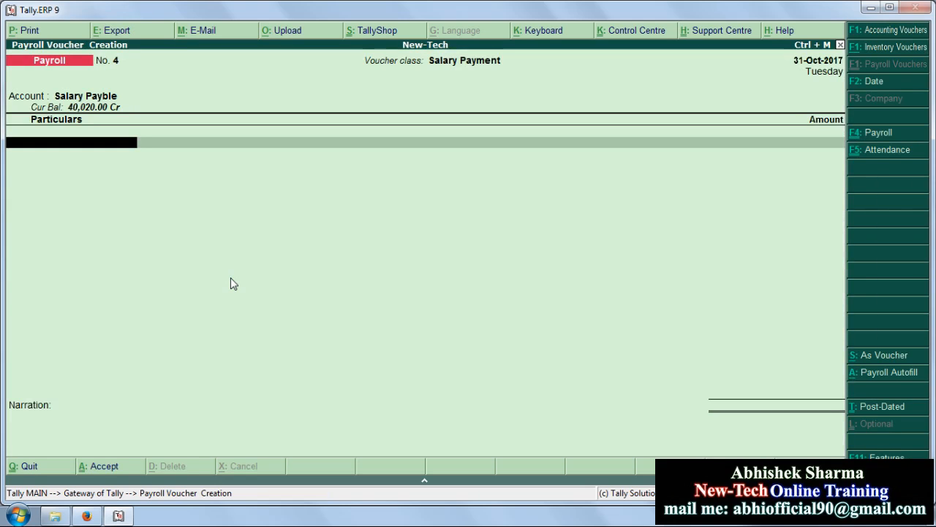
{"action": "key", "text": "alt+a"}
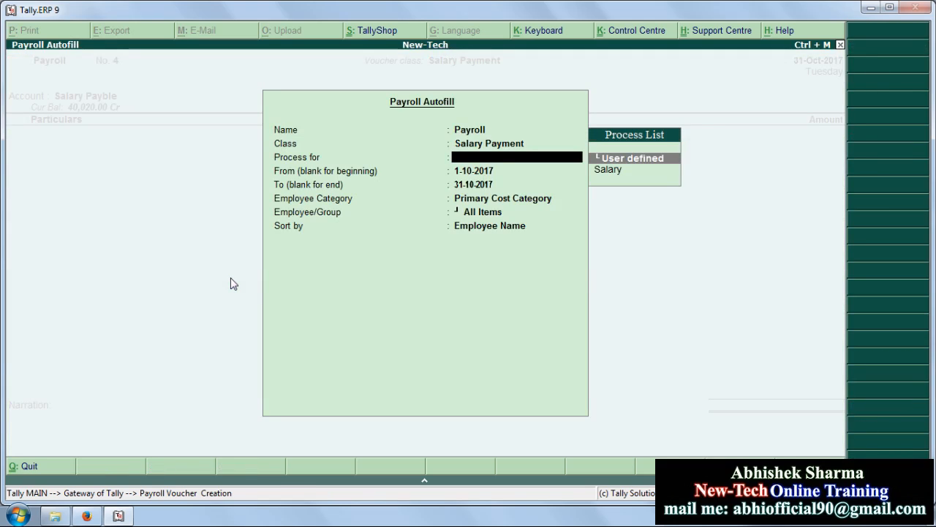
{"action": "key", "text": "Return"}
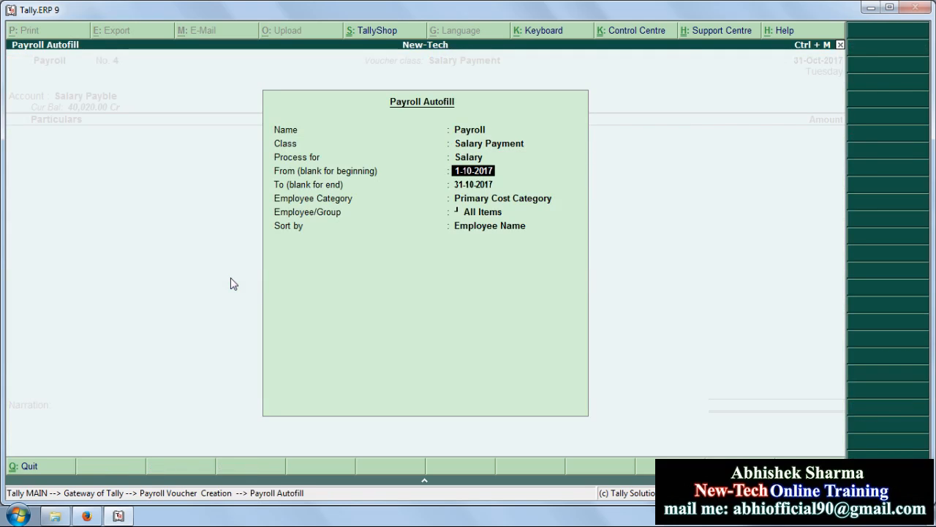
{"action": "key", "text": "Return"}
{"action": "key", "text": "Return"}
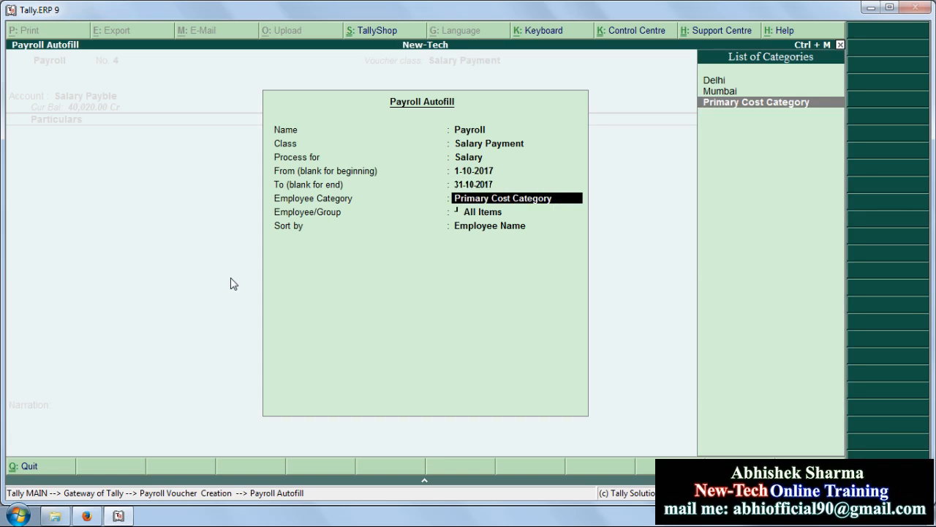
{"action": "key", "text": "Up"}
{"action": "key", "text": "Return"}
{"action": "key", "text": "Return"}
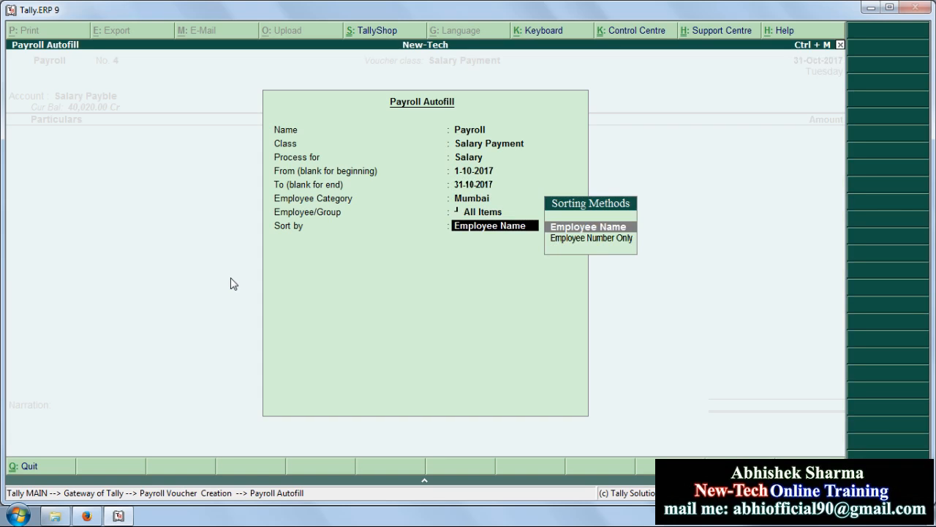
{"action": "key", "text": "Return"}
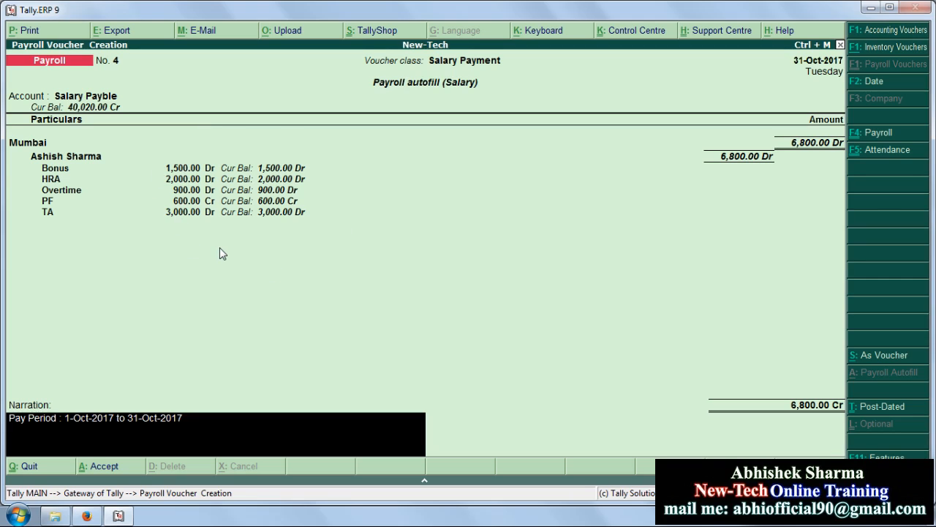
Save the Mumbai employee's autofilled salary components voucher and leave payroll voucher creation.
{"action": "key", "text": "Return"}
{"action": "key", "text": "Return"}
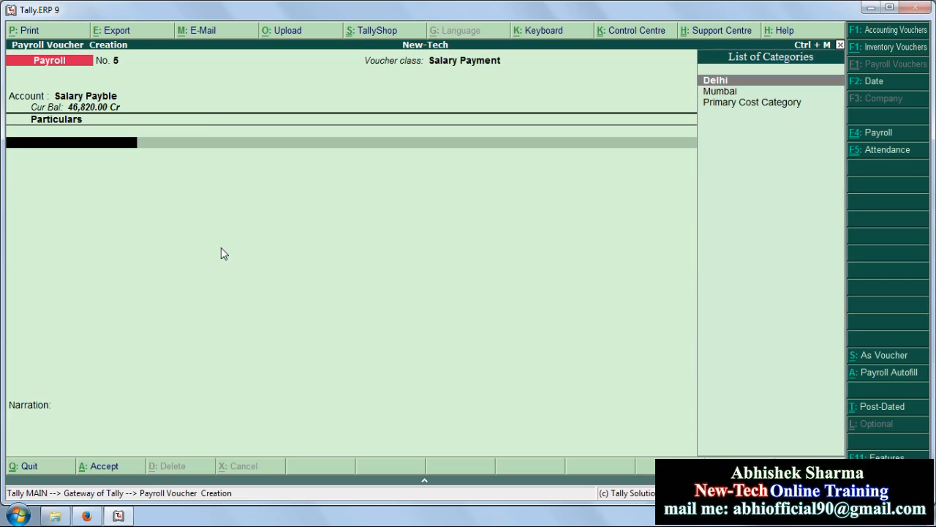
{"action": "key", "text": "Escape"}
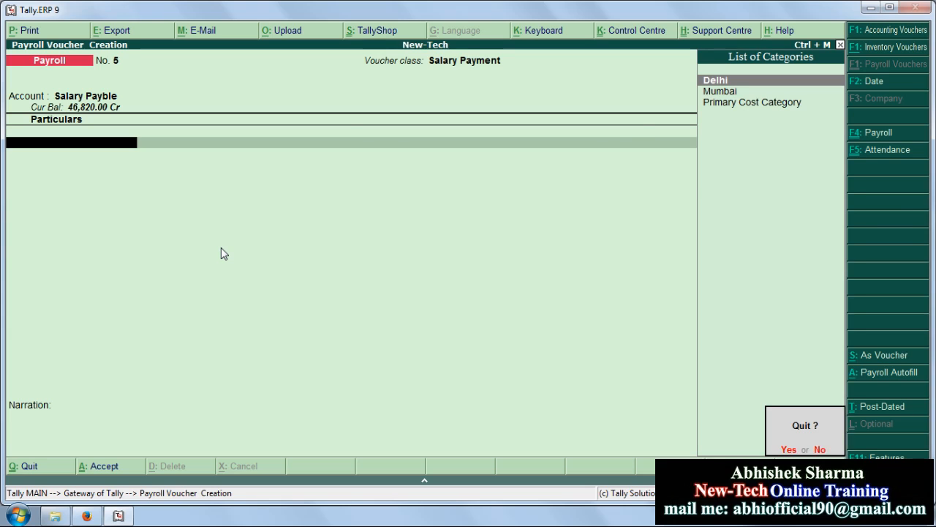
{"action": "key", "text": "Return"}
Open the Payroll Reports from the Gateway of Tally's display reports.
{"action": "key", "text": "Down"}
{"action": "key", "text": "Down"}
{"action": "key", "text": "Down"}
{"action": "key", "text": "Down"}
{"action": "key", "text": "Down"}
{"action": "key", "text": "Down"}
{"action": "key", "text": "Down"}
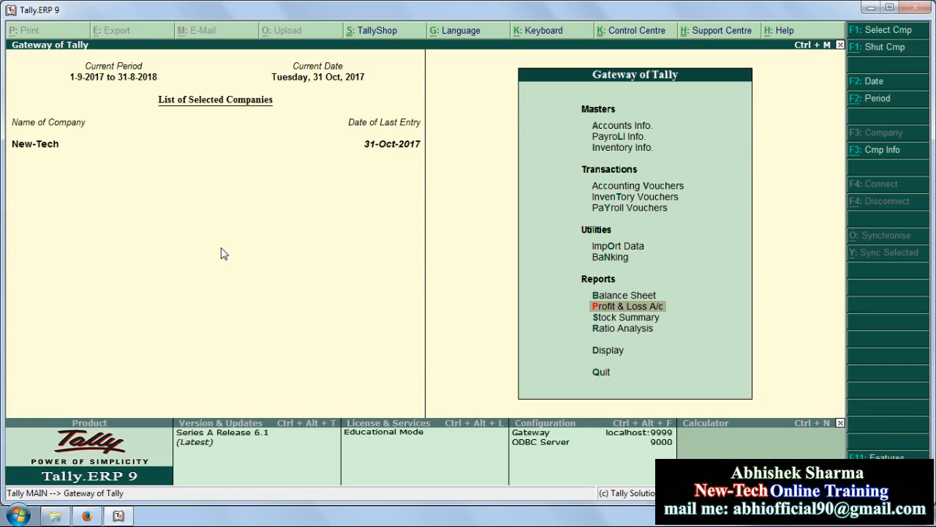
{"action": "key", "text": "Return"}
{"action": "key", "text": "Down"}
{"action": "key", "text": "Down"}
{"action": "key", "text": "Down"}
{"action": "key", "text": "Down"}
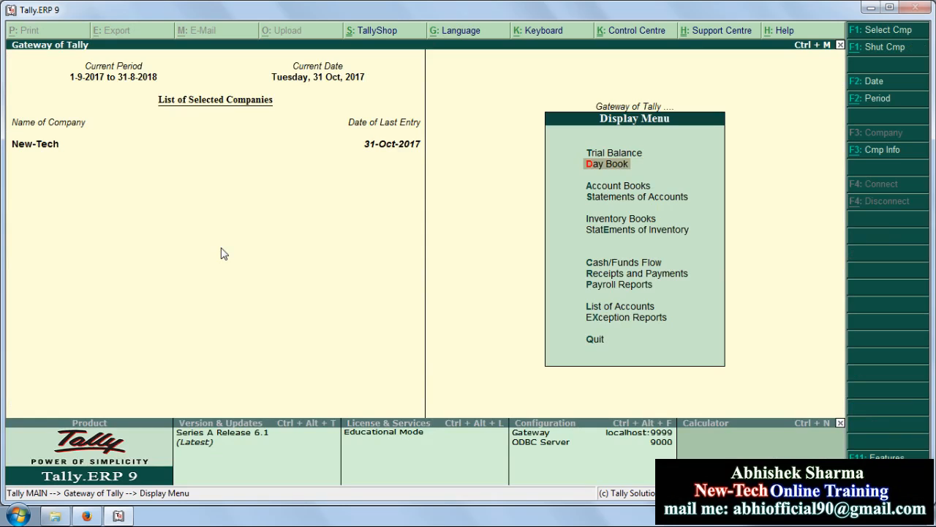
{"action": "key", "text": "Down"}
{"action": "key", "text": "Down"}
{"action": "key", "text": "Down"}
{"action": "key", "text": "Down"}
{"action": "key", "text": "Down"}
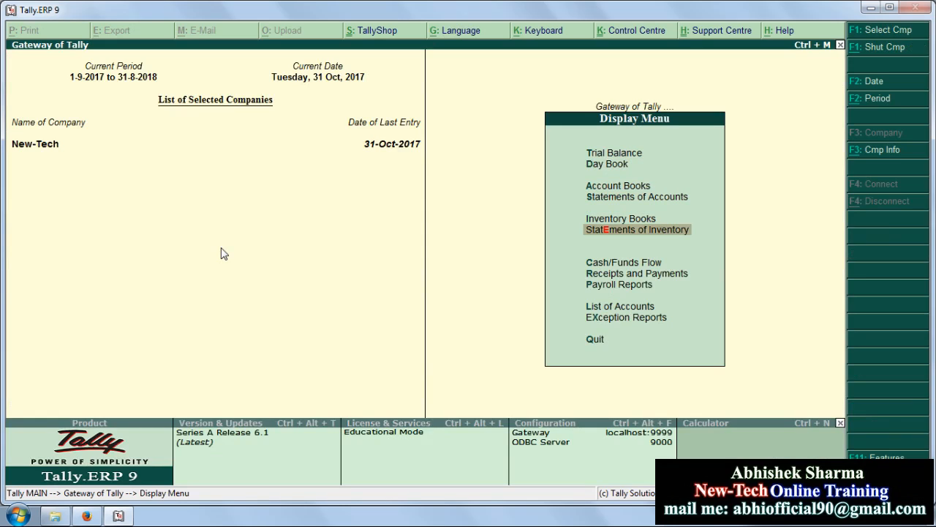
{"action": "key", "text": "Up"}
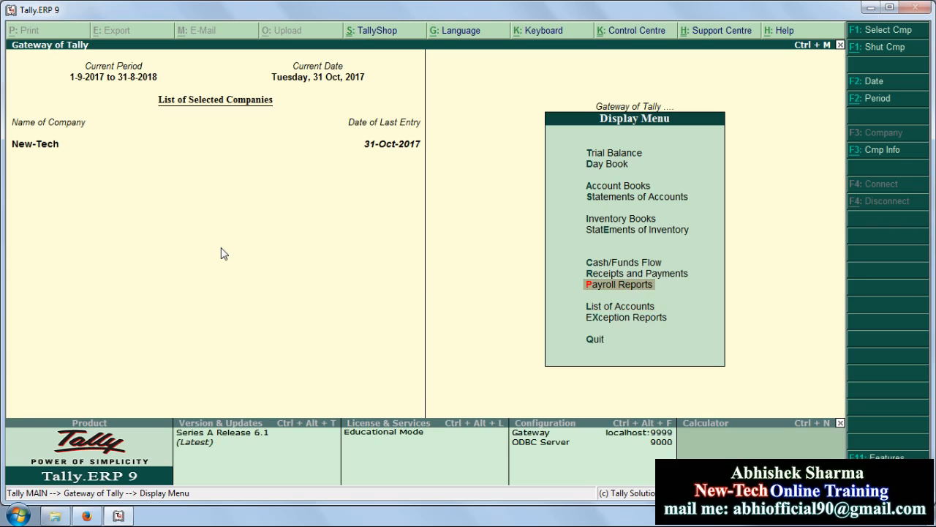
{"action": "key", "text": "Return"}
Open the Single Pay Slip report's employee selection under Statements of Payroll.
{"action": "key", "text": "Down"}
{"action": "key", "text": "Up"}
{"action": "key", "text": "Return"}
{"action": "key", "text": "Down"}
{"action": "key", "text": "Up"}
{"action": "key", "text": "Return"}
{"action": "key", "text": "Down"}
{"action": "key", "text": "Up"}
{"action": "key", "text": "Return"}
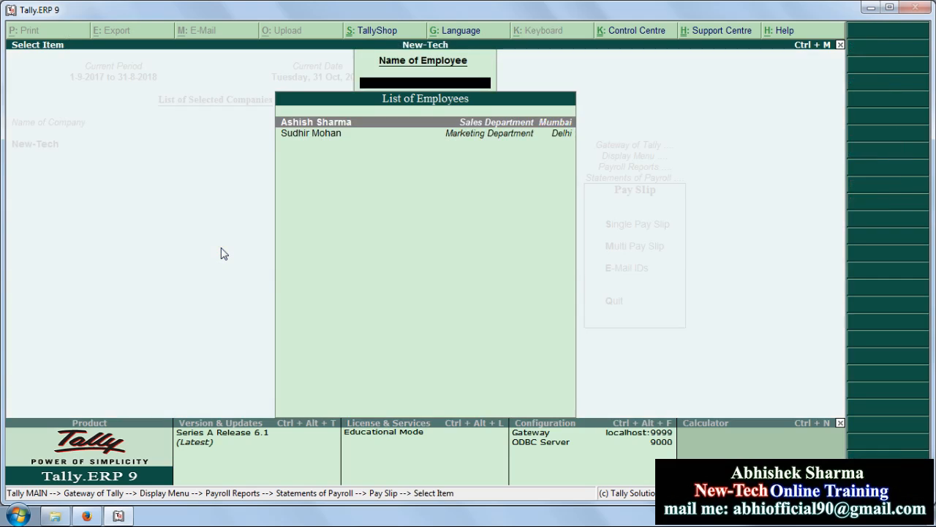
Display the October 2017 pay slip of the Delhi employee in the Marketing Department.
{"action": "key", "text": "Down"}
{"action": "key", "text": "Up"}
{"action": "key", "text": "Down"}
{"action": "key", "text": "Up"}
{"action": "key", "text": "Down"}
{"action": "key", "text": "Up"}
{"action": "key", "text": "Down"}
{"action": "key", "text": "Return"}
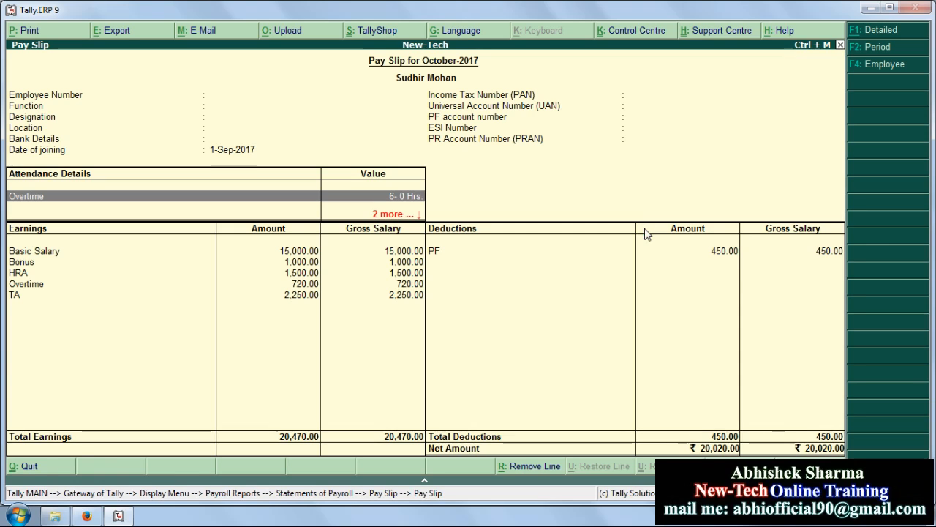
Close the Delhi pay slip and display the Mumbai Sales Department employee's October 2017 pay slip.
{"action": "key", "text": "Escape"}
{"action": "key", "text": "Up"}
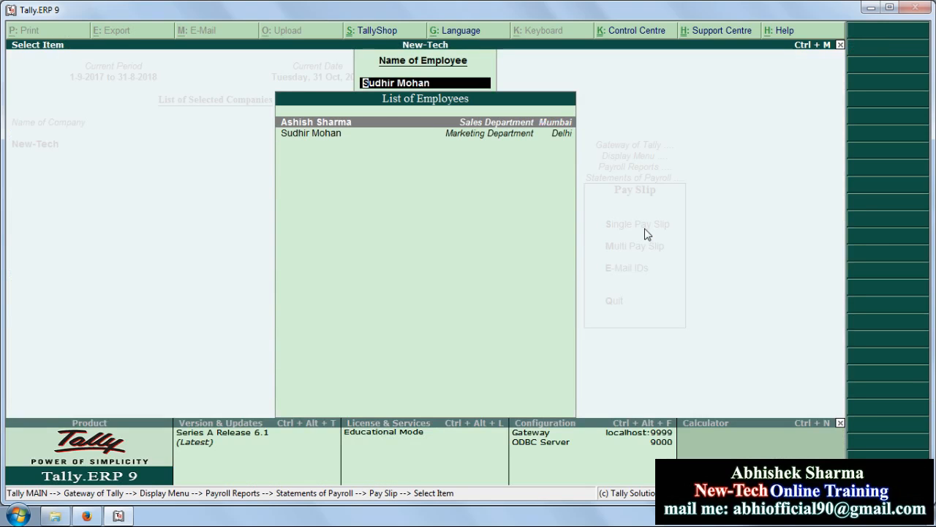
{"action": "key", "text": "Return"}
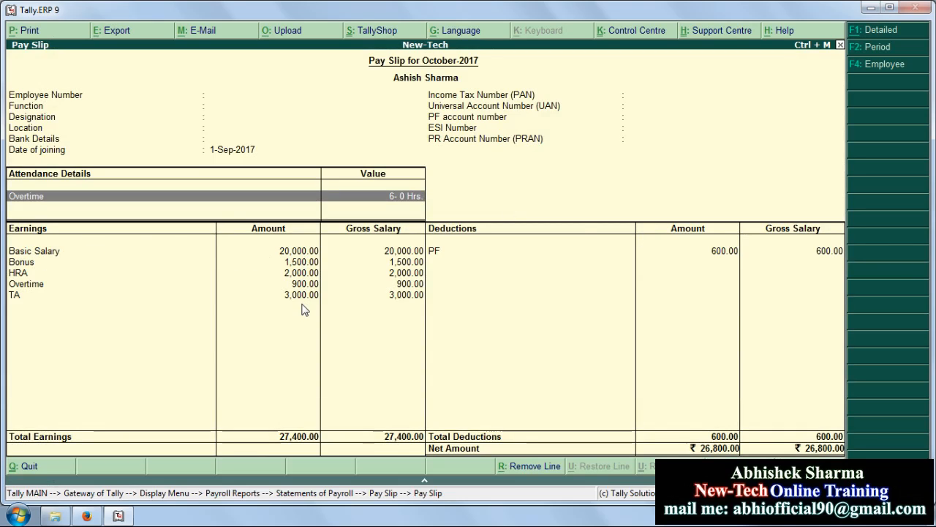
Review the Delhi employee's pay slip once more in place of the Mumbai one and exit the single pay slip report.
{"action": "key", "text": "Escape"}
{"action": "key", "text": "Down"}
{"action": "key", "text": "Return"}
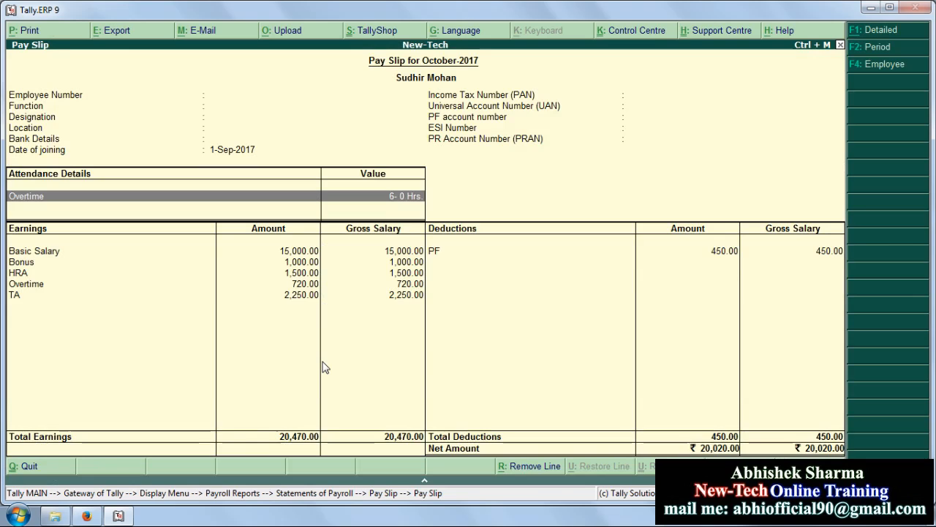
{"action": "key", "text": "Escape"}
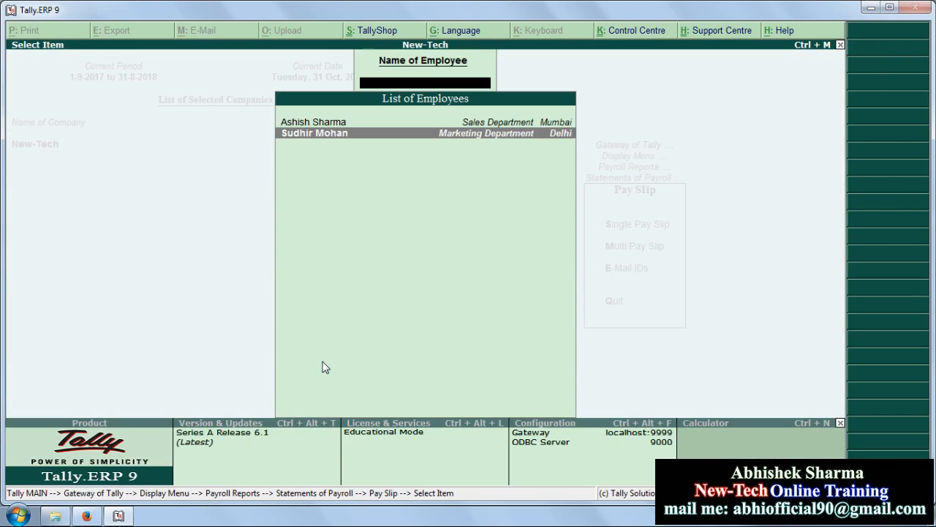
{"action": "key", "text": "Escape"}
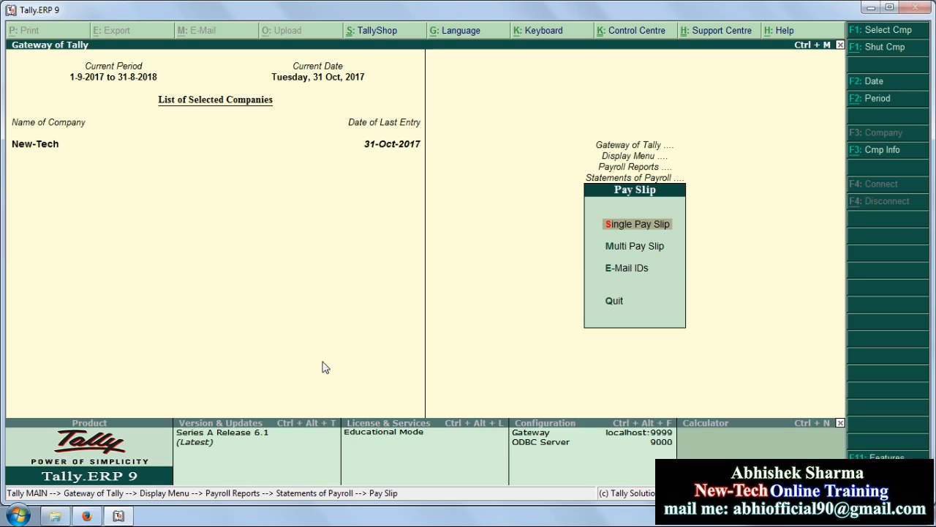